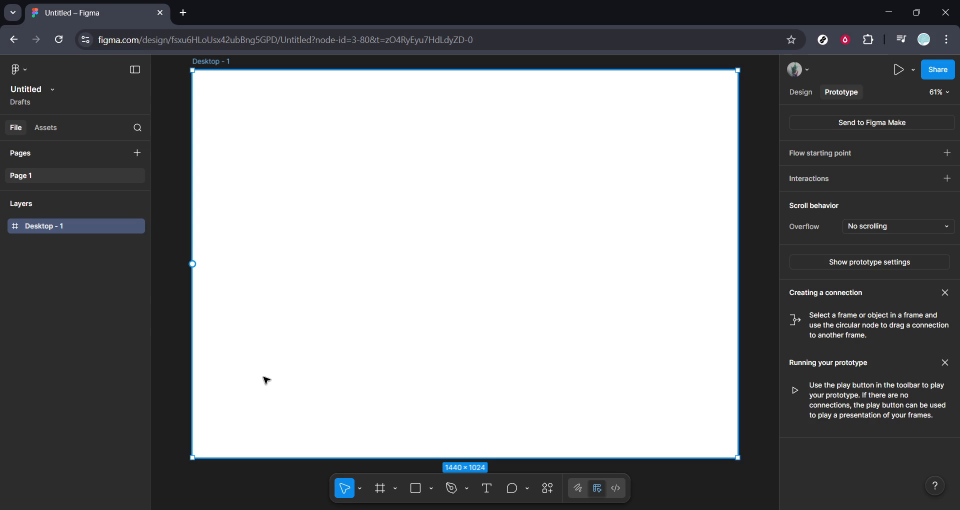
# Step: Open the Iconify plugin and search its icons for "cart"
pyautogui.rightClick(176, 364)
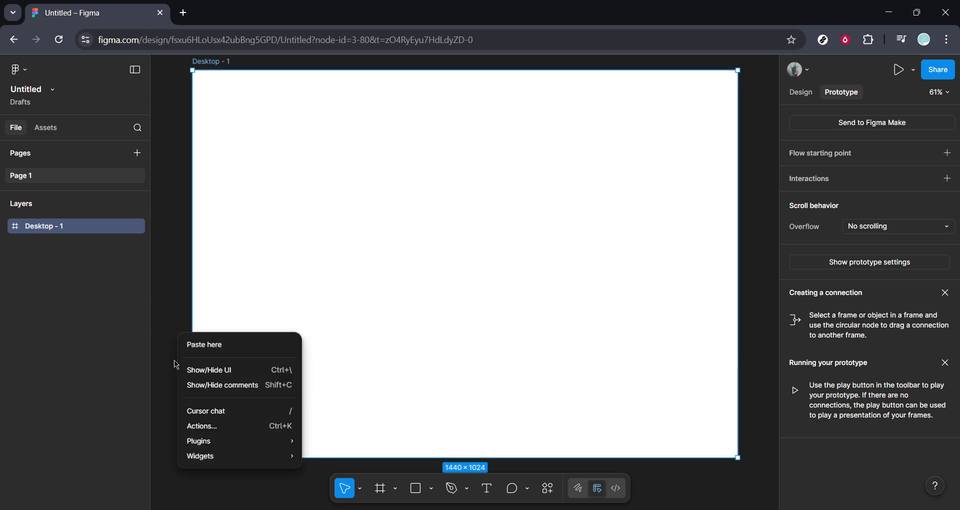
pyautogui.moveTo(201, 447)
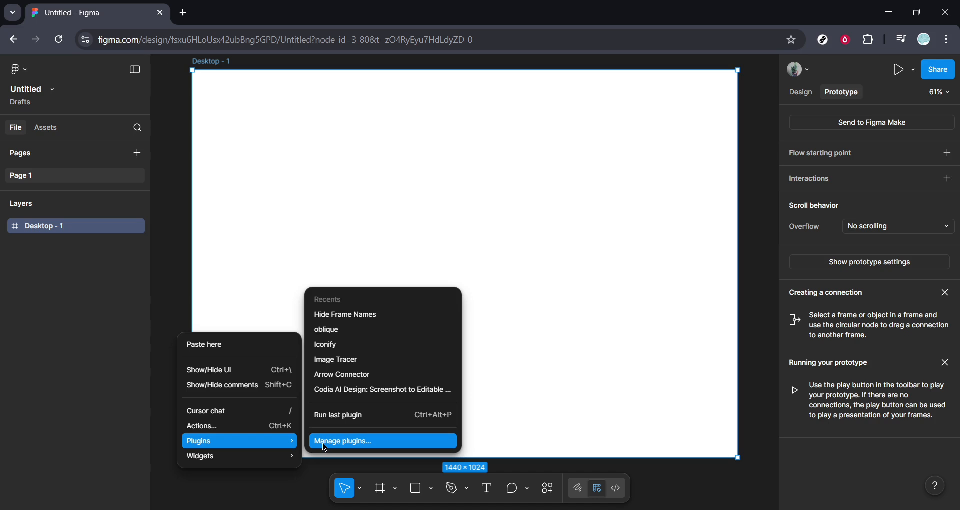
pyautogui.click(329, 346)
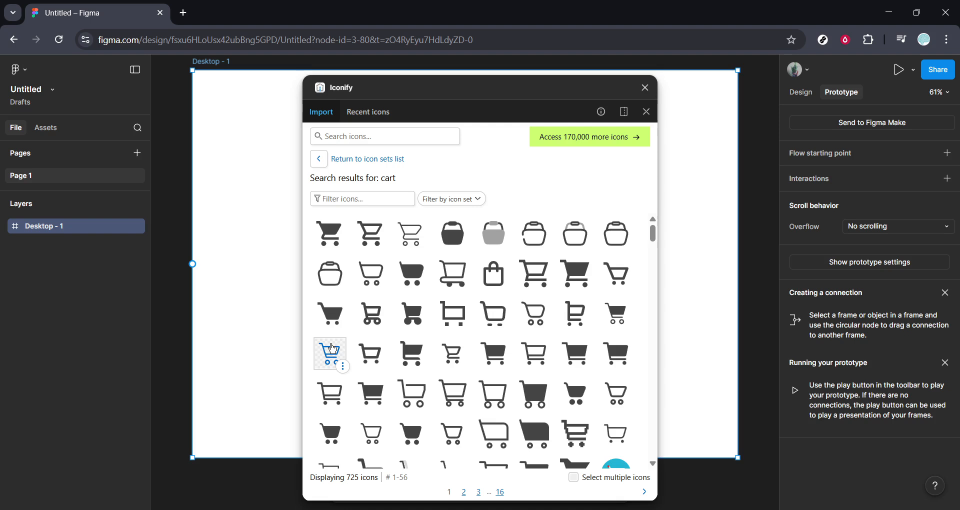
pyautogui.scroll(-3, 400, 389)
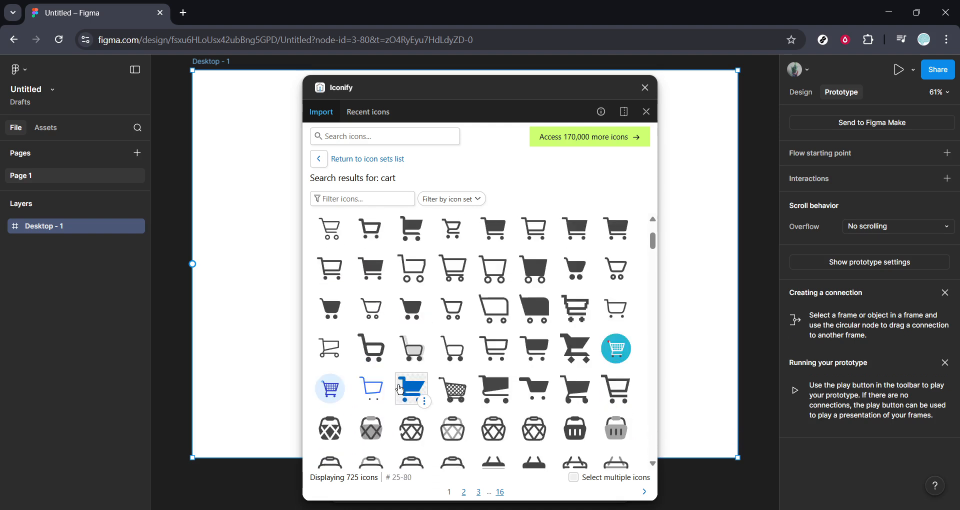
pyautogui.scroll(3, 400, 390)
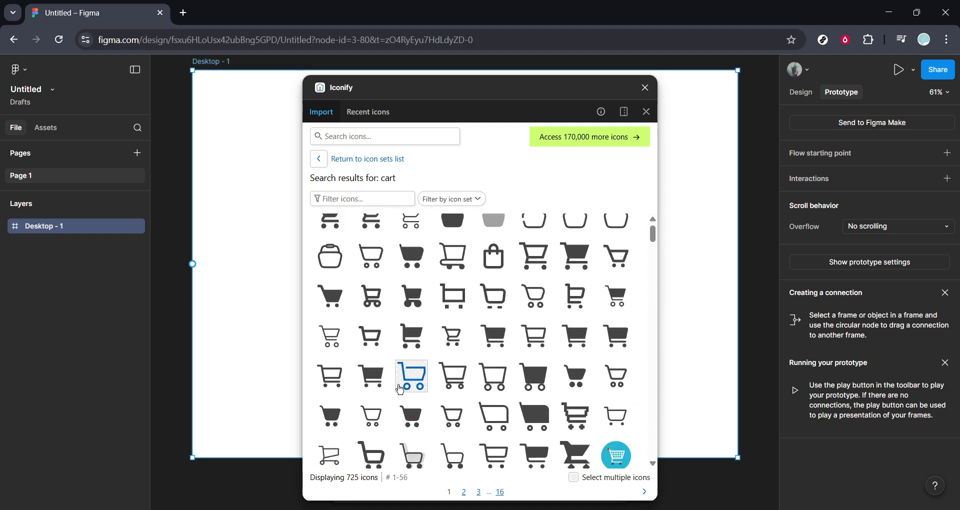
pyautogui.click(374, 135)
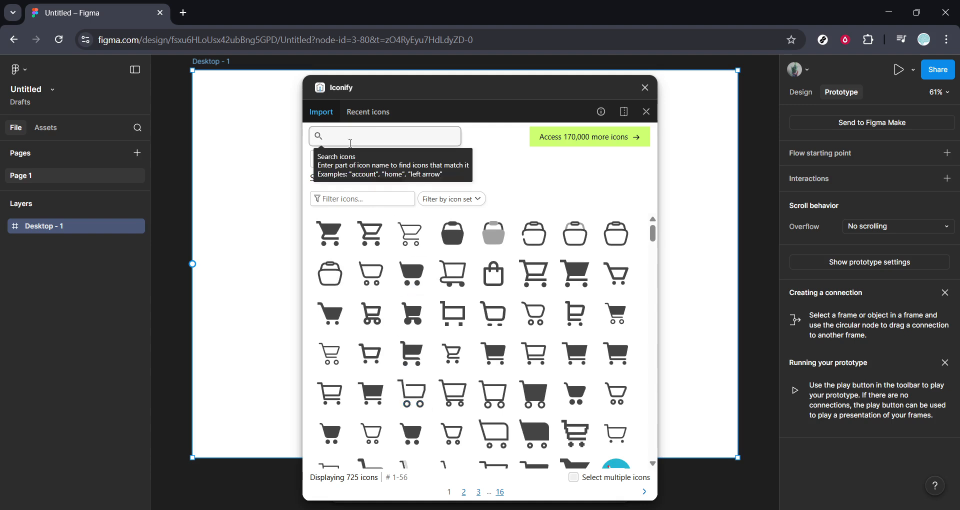
pyautogui.write('cart')
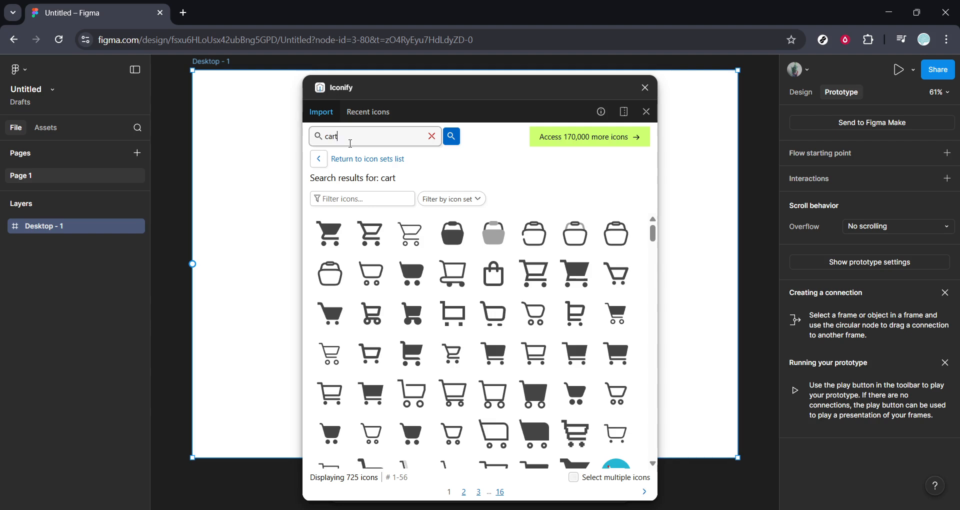
# Step: Import the first solid cart icon (mdi:cart) as a frame into Desktop - 1 and close the plugin
pyautogui.click(334, 232)
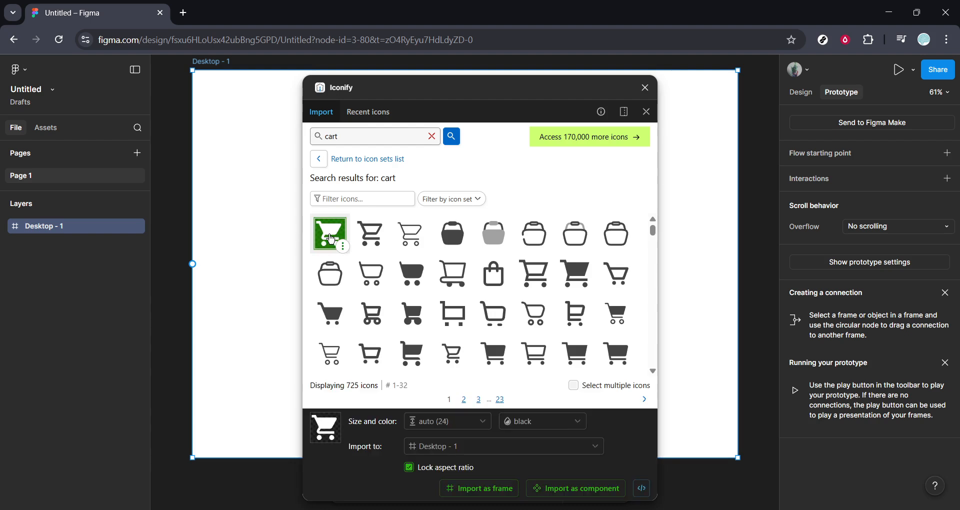
pyautogui.click(497, 496)
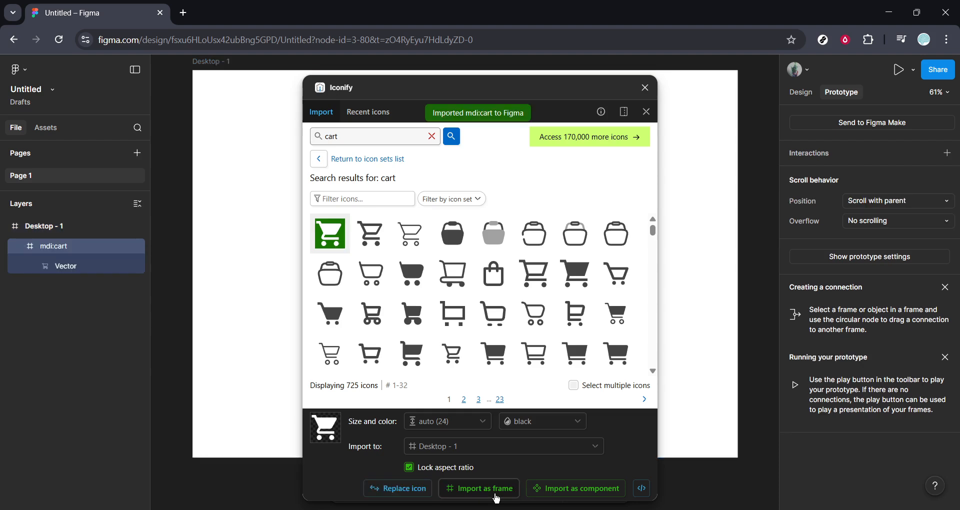
pyautogui.click(645, 88)
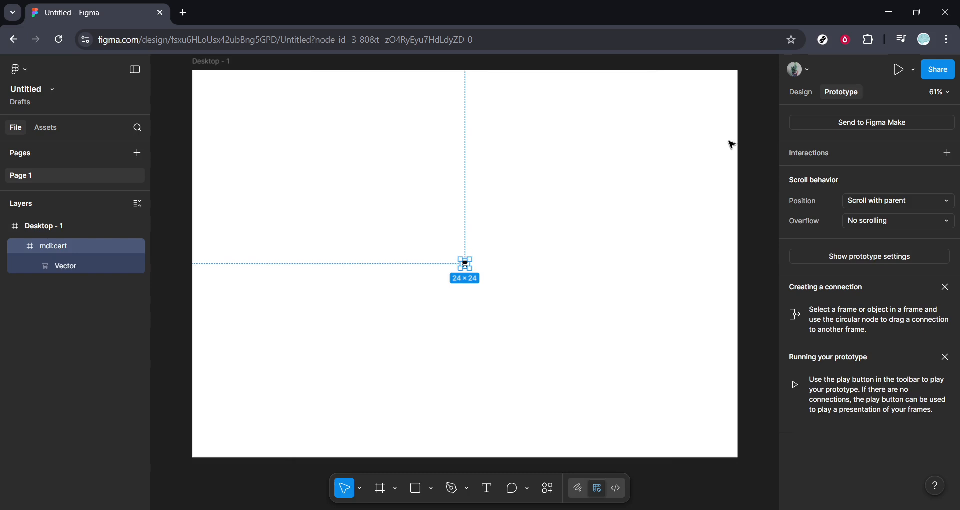
# Step: Enlarge the cart icon to about 286 × 286 and move it near the frame's upper-left corner, at about X 180, Y 33
pyautogui.click(801, 92)
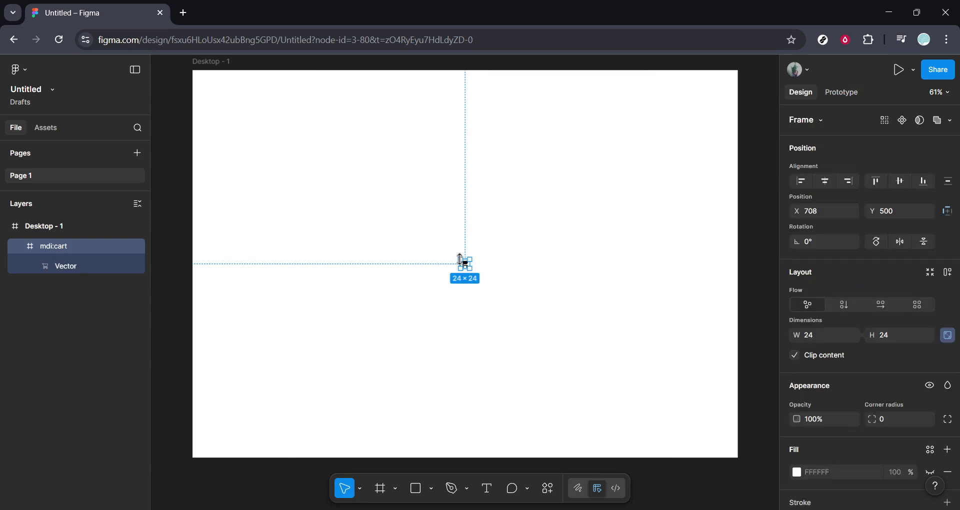
pyautogui.moveTo(462, 260); pyautogui.dragTo(361, 161)
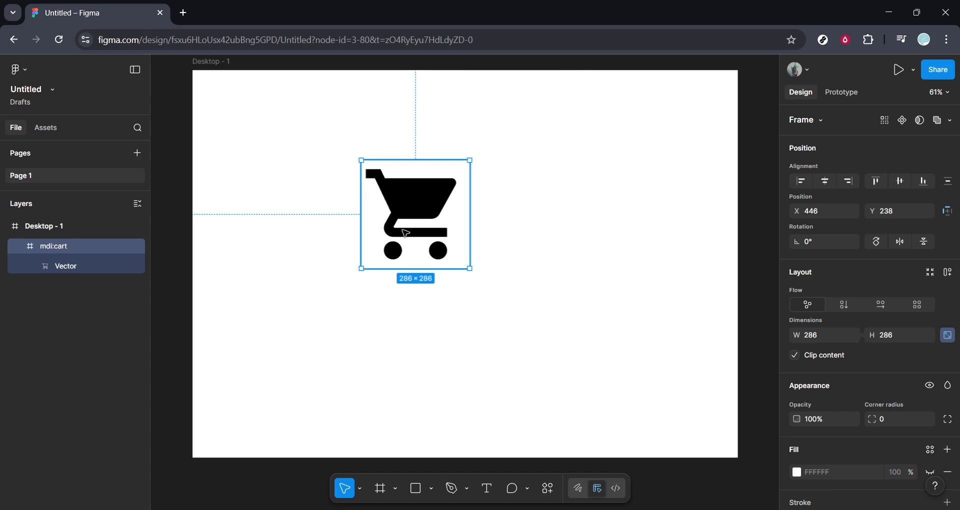
pyautogui.moveTo(405, 233); pyautogui.dragTo(304, 155)
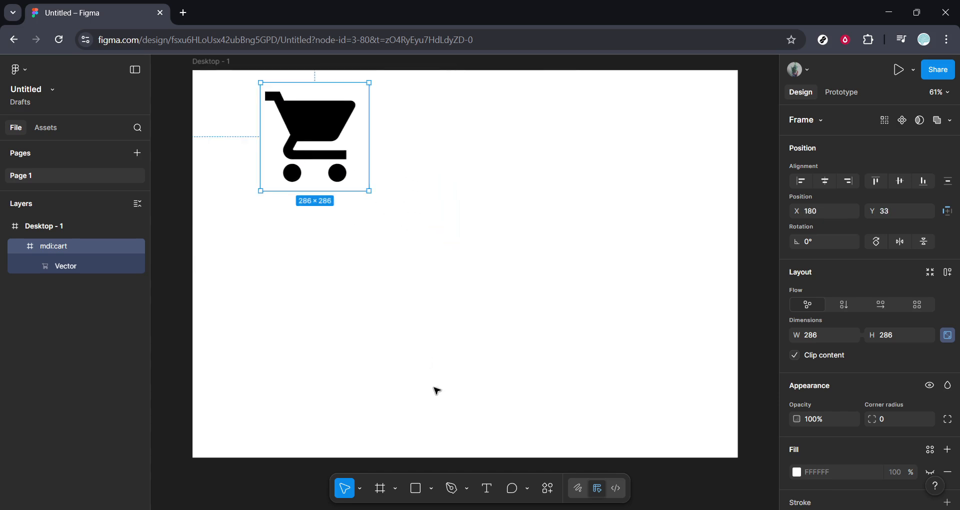
# Step: Add a text layer reading "Buy" to the frame, below and to the right of the cart icon
pyautogui.click(487, 481)
pyautogui.click(489, 185)
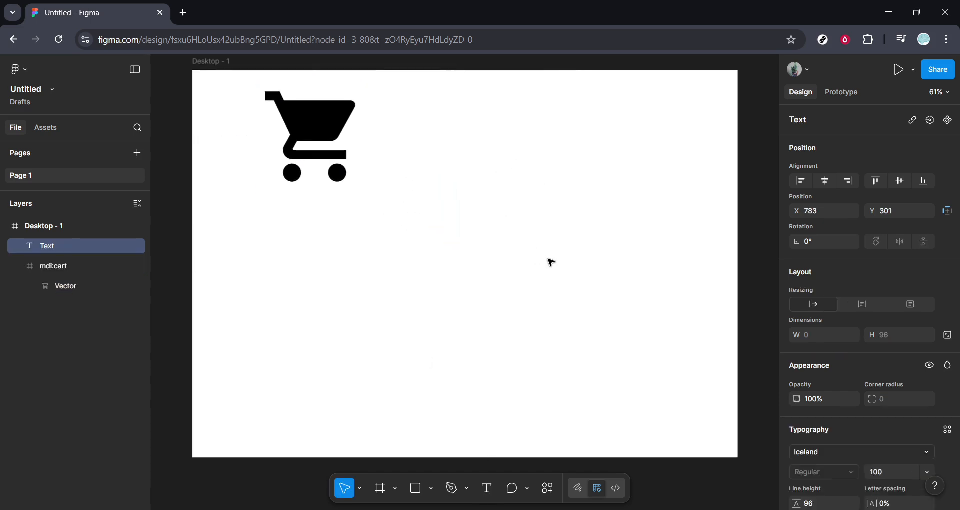
pyautogui.write('B')
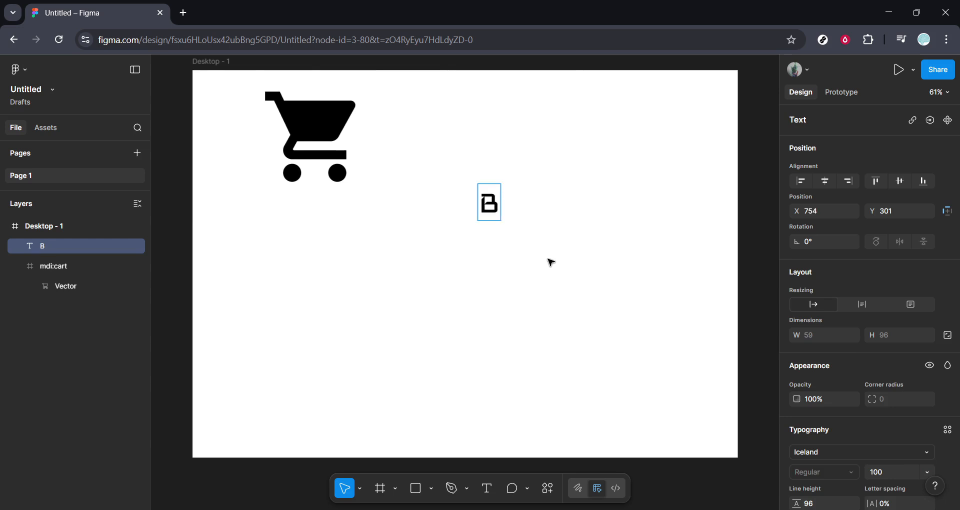
pyautogui.write('uy')
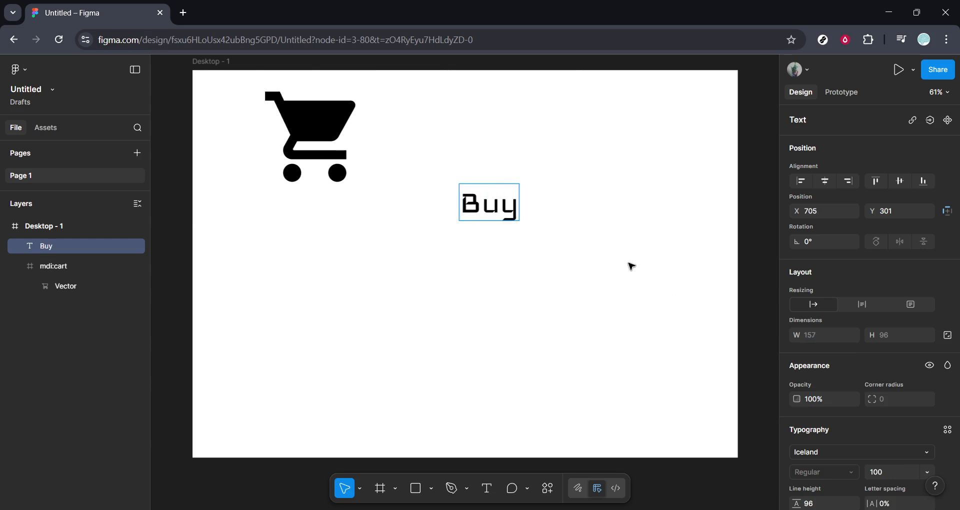
# Step: Set the "Buy" text's font to Hanuman and move the text level with the cart icon, at about X 759, Y 116
pyautogui.hotkey('ctrl', 'a')
pyautogui.scroll(-2, 861, 395)
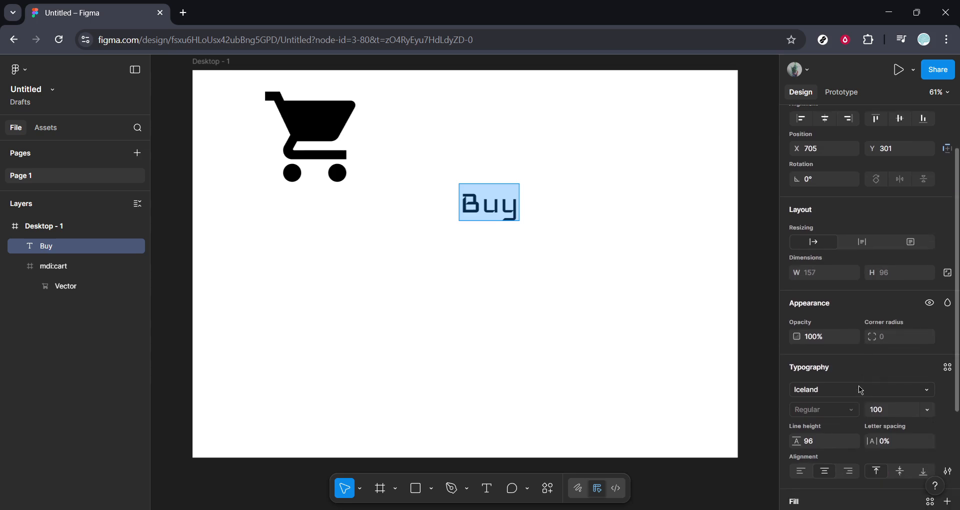
pyautogui.click(861, 389)
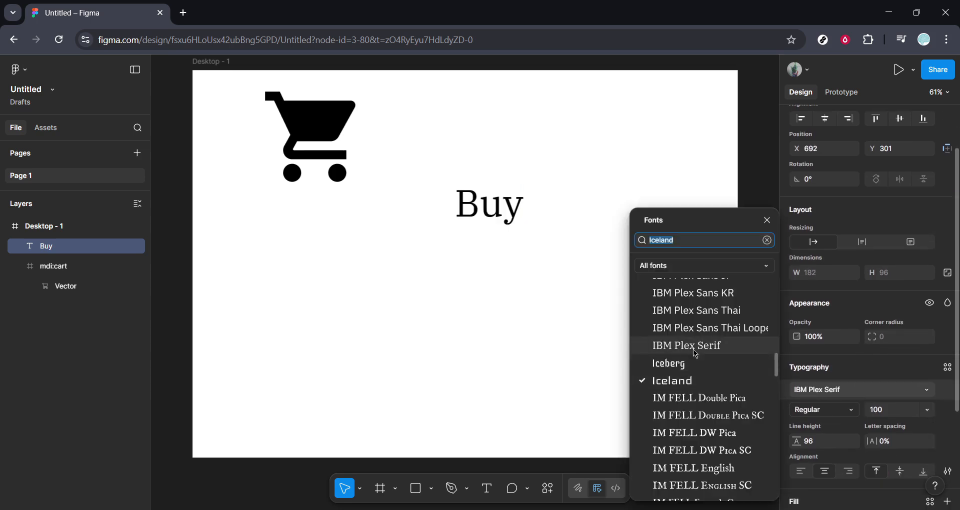
pyautogui.scroll(4, 694, 350)
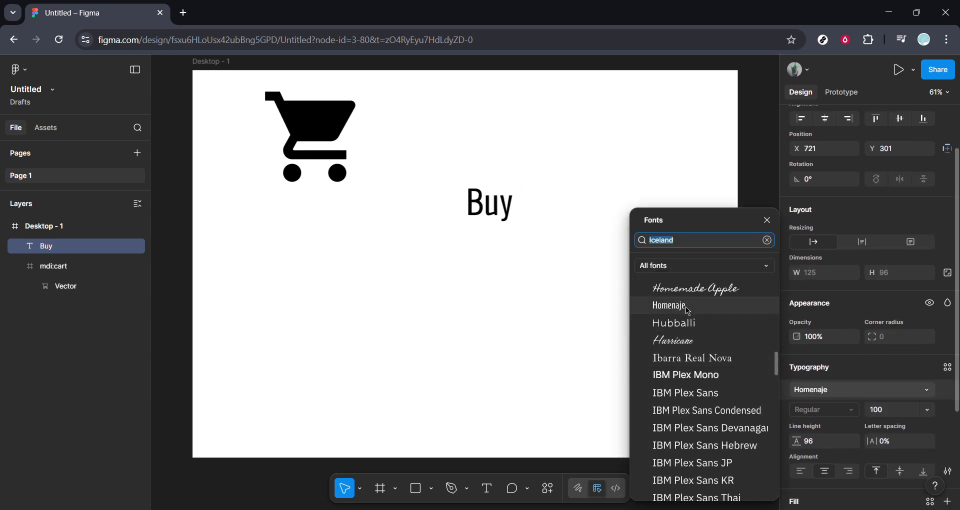
pyautogui.scroll(4, 686, 307)
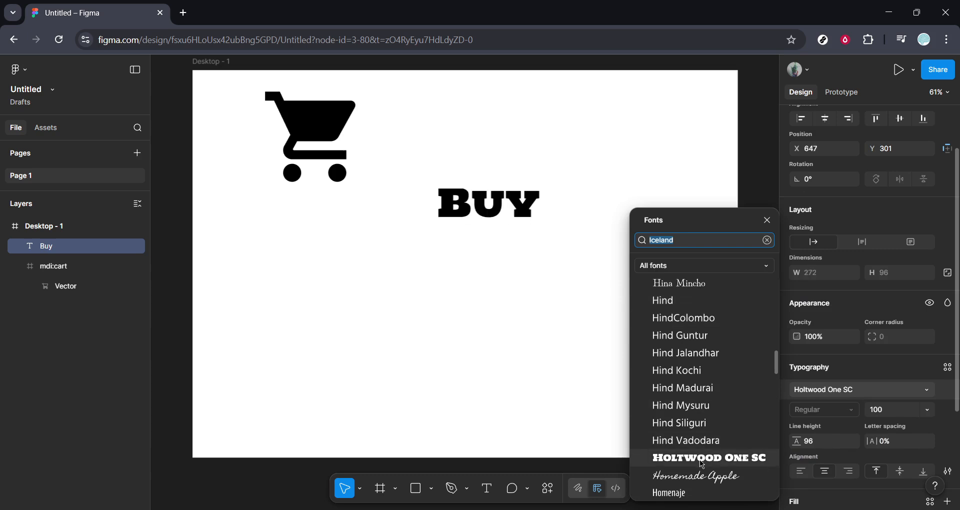
pyautogui.scroll(5, 676, 338)
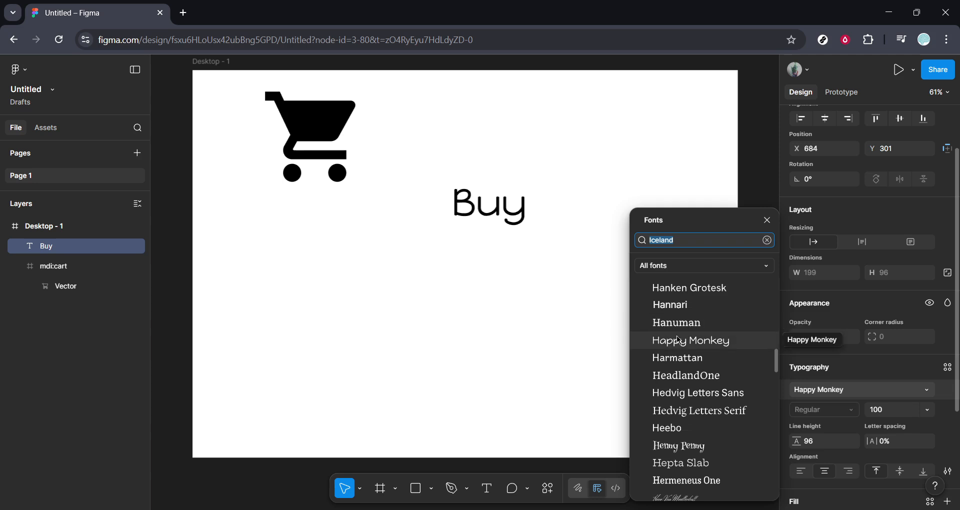
pyautogui.click(685, 326)
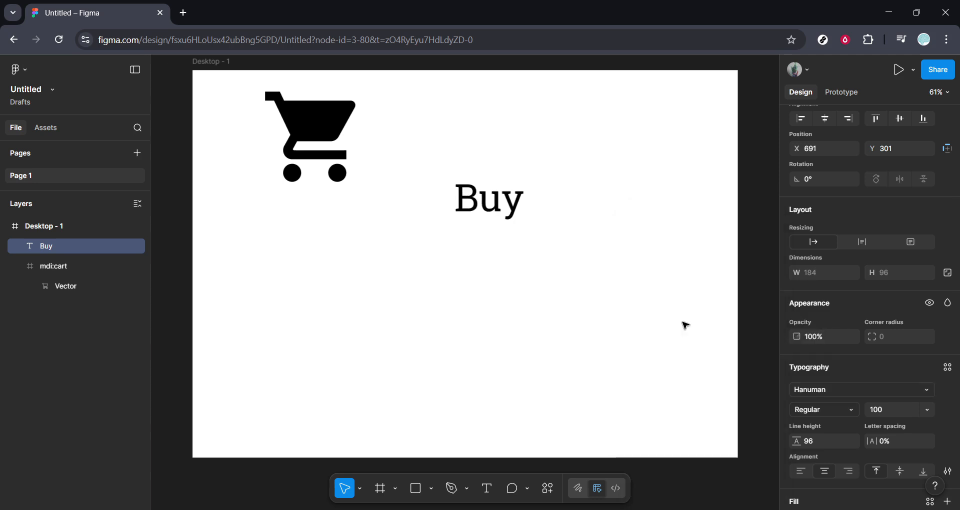
pyautogui.press('Return')
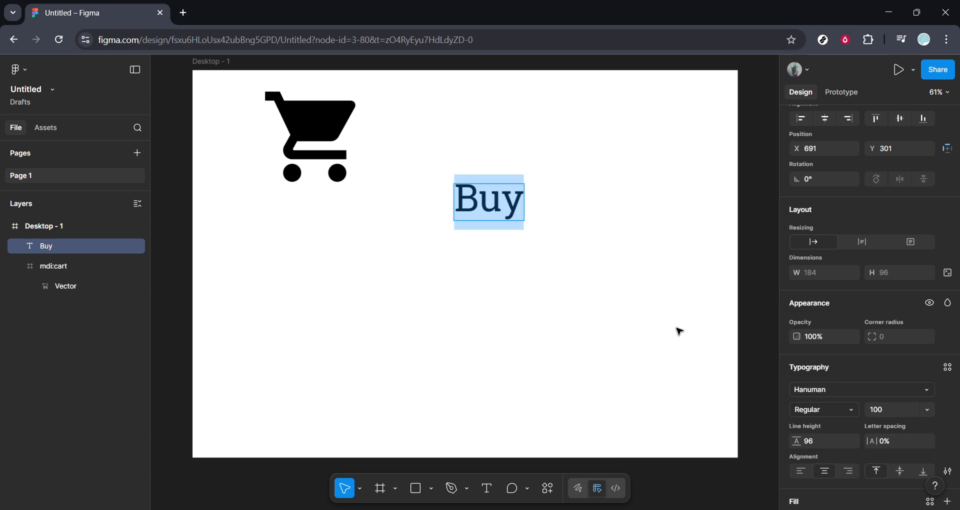
pyautogui.press('Escape')
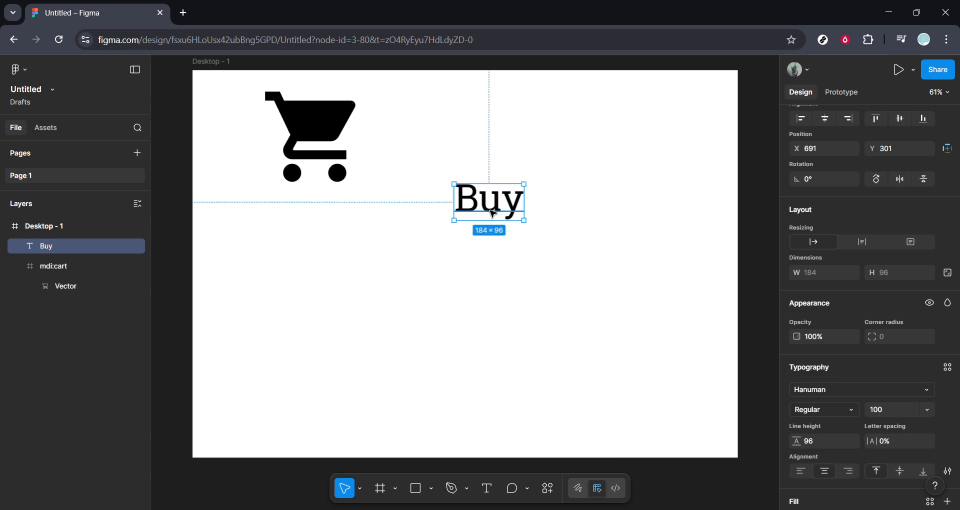
pyautogui.moveTo(498, 198); pyautogui.dragTo(525, 132)
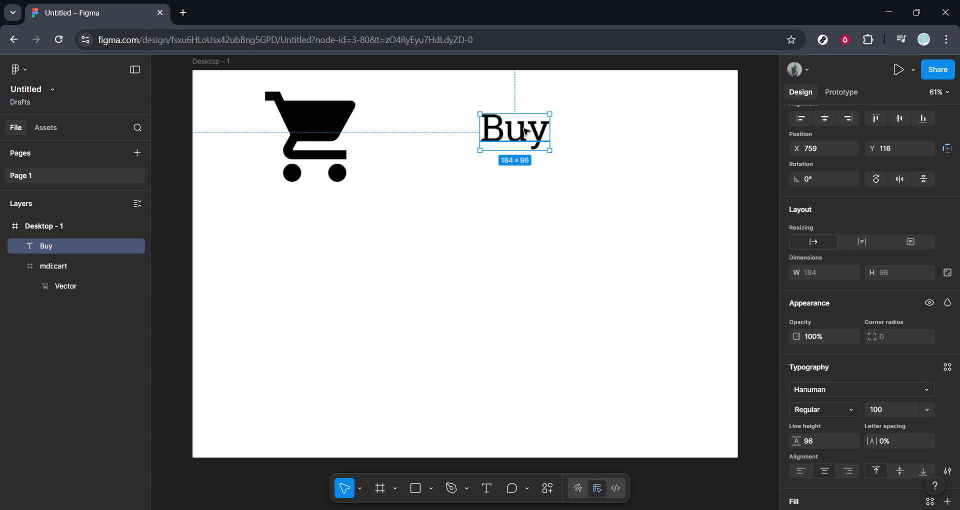
# Step: Draw a rectangle about 442 × 196 below the icon and text, with a corner radius of 50
pyautogui.click(414, 494)
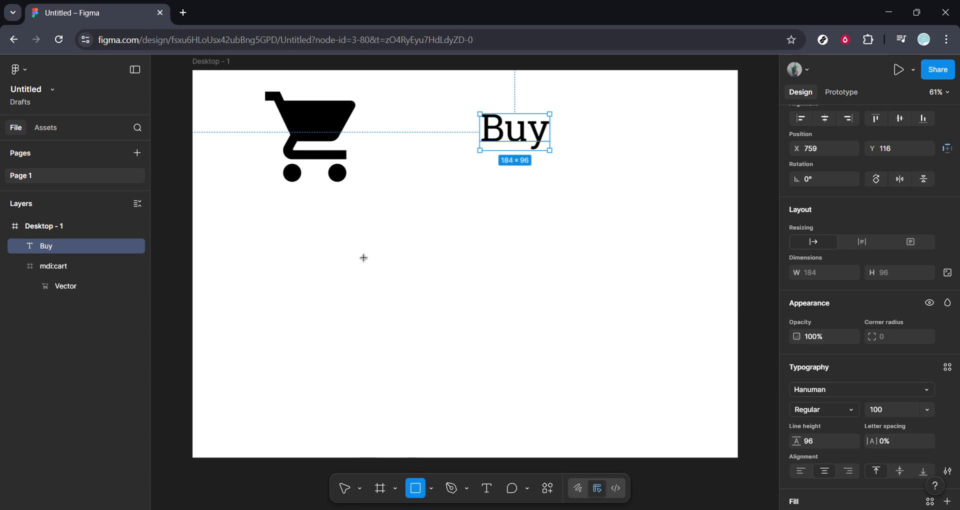
pyautogui.moveTo(363, 255)
pyautogui.mouseDown()
pyautogui.moveTo(461, 327)
pyautogui.moveTo(530, 327)
pyautogui.mouseUp()
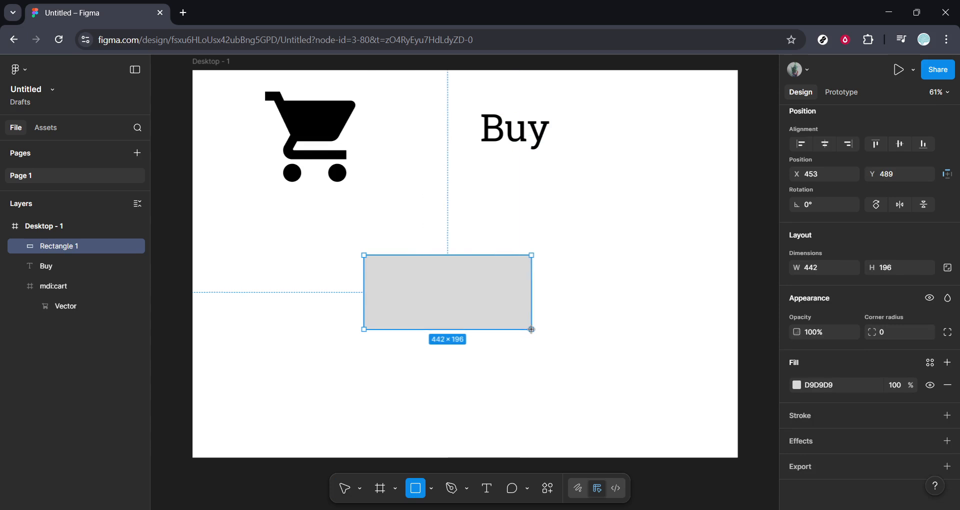
pyautogui.click(900, 340)
pyautogui.write('50')
pyautogui.press('Return')
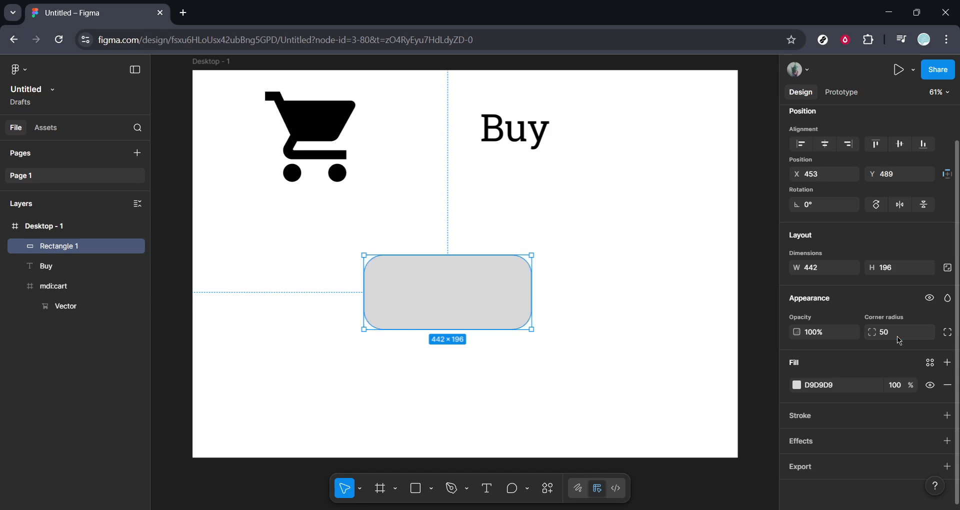
# Step: Increase the rectangle's corner radius to 70
pyautogui.click(897, 336)
pyautogui.write('70')
pyautogui.press('Return')
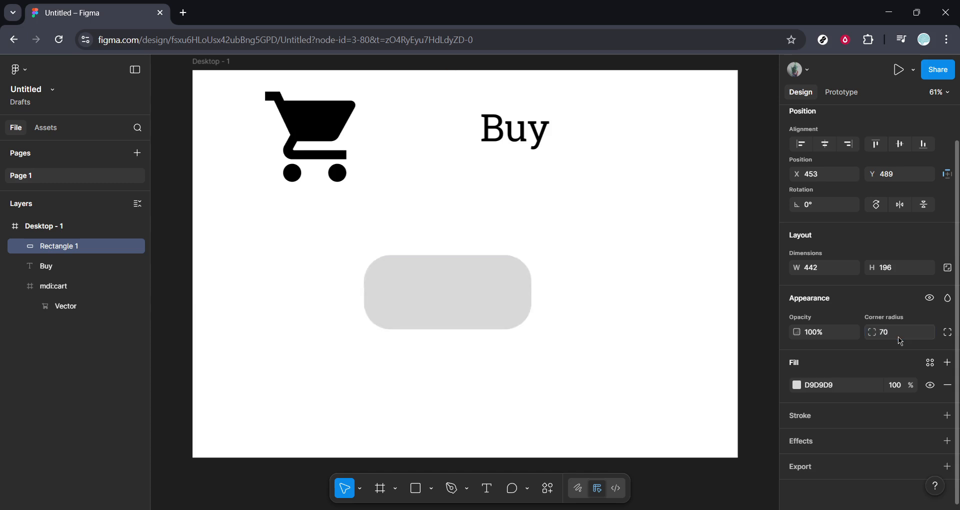
# Step: Give the rectangle a linear gradient fill and set its 0% stop to pale lavender, D6D5ED
pyautogui.click(797, 385)
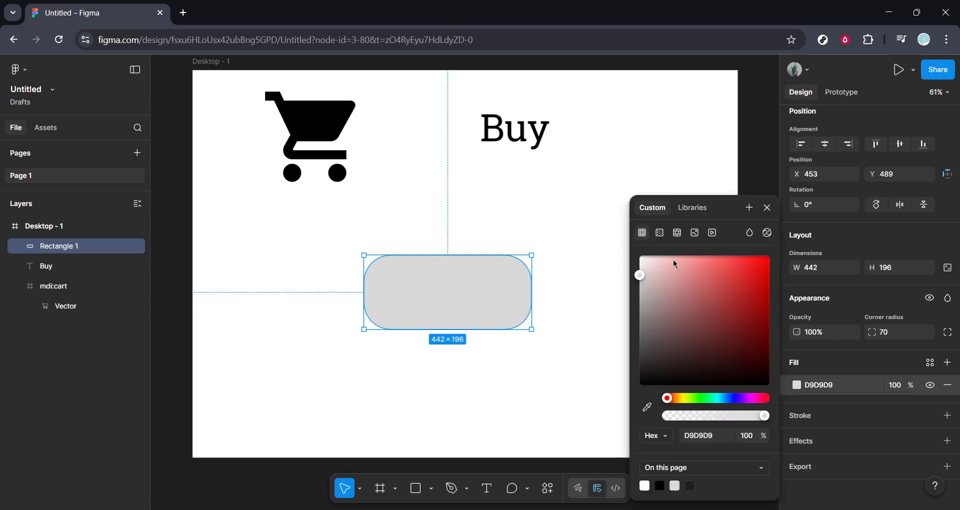
pyautogui.click(660, 233)
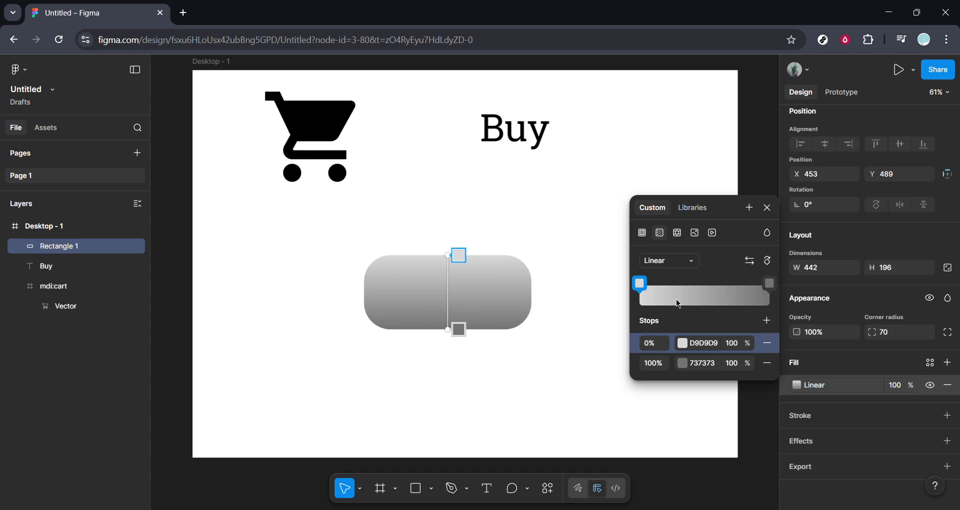
pyautogui.click(683, 344)
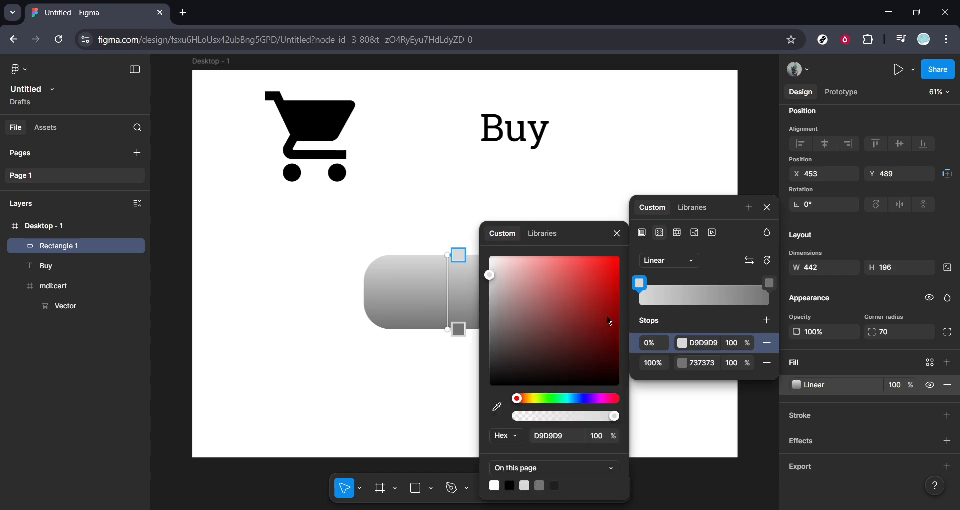
pyautogui.click(583, 399)
pyautogui.click(553, 310)
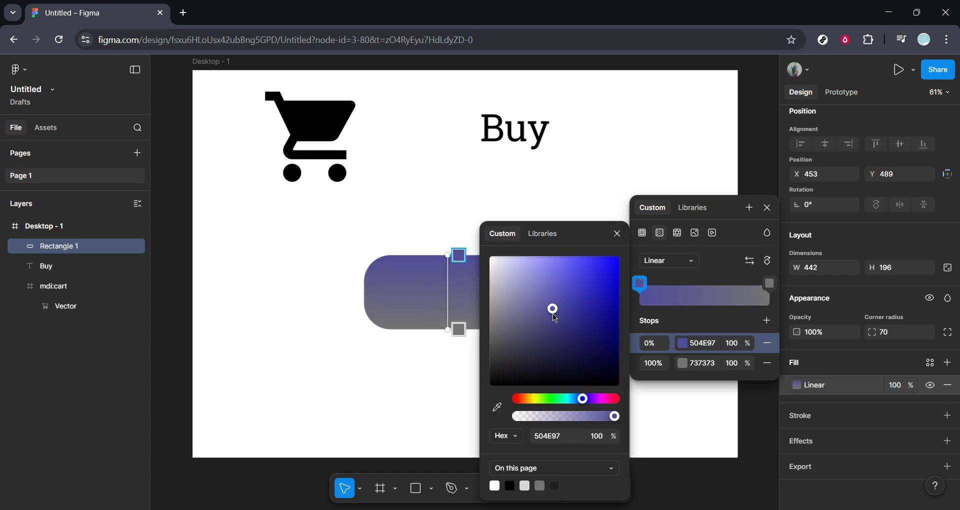
pyautogui.moveTo(543, 285); pyautogui.dragTo(503, 270)
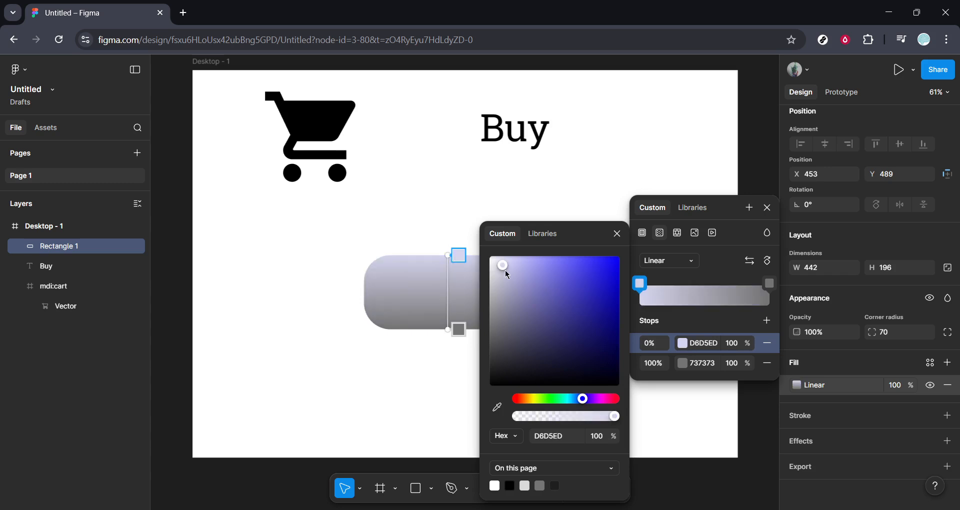
# Step: Set the gradient's 100% stop to medium blue, 6089E3, and finish editing the rectangle's fill
pyautogui.click(683, 364)
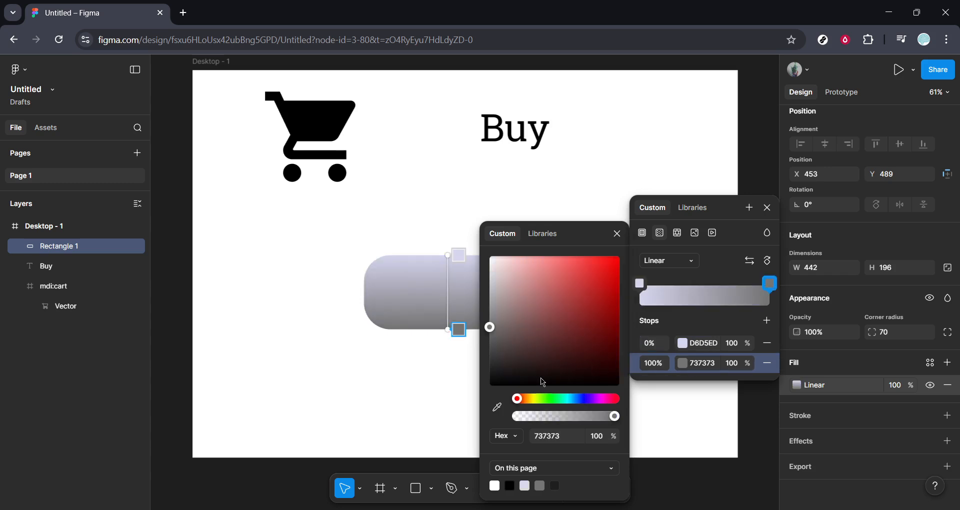
pyautogui.click(577, 398)
pyautogui.click(558, 360)
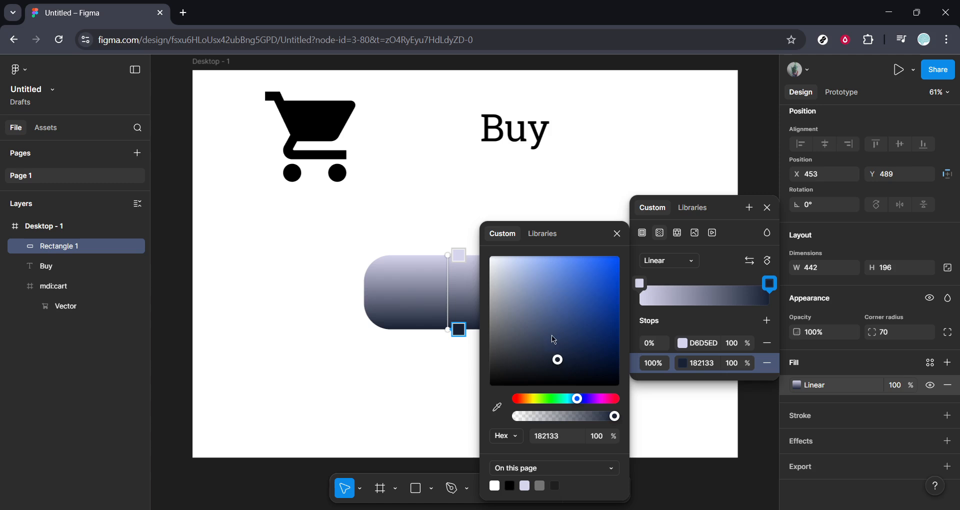
pyautogui.moveTo(552, 336); pyautogui.dragTo(566, 275)
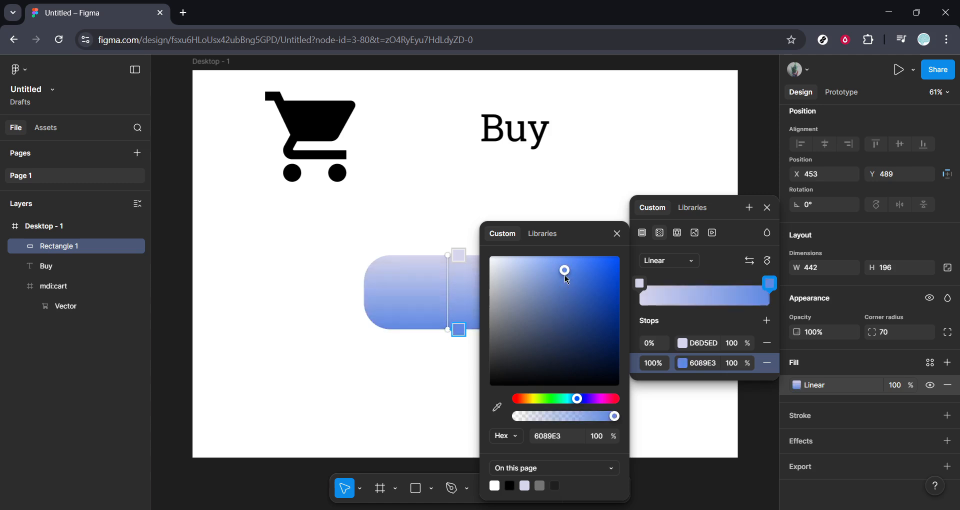
pyautogui.click(771, 214)
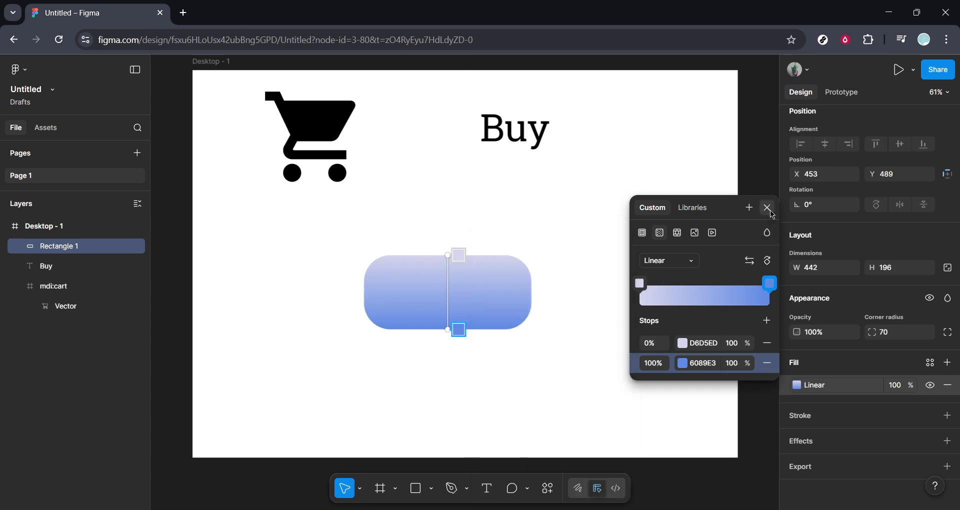
pyautogui.click(772, 212)
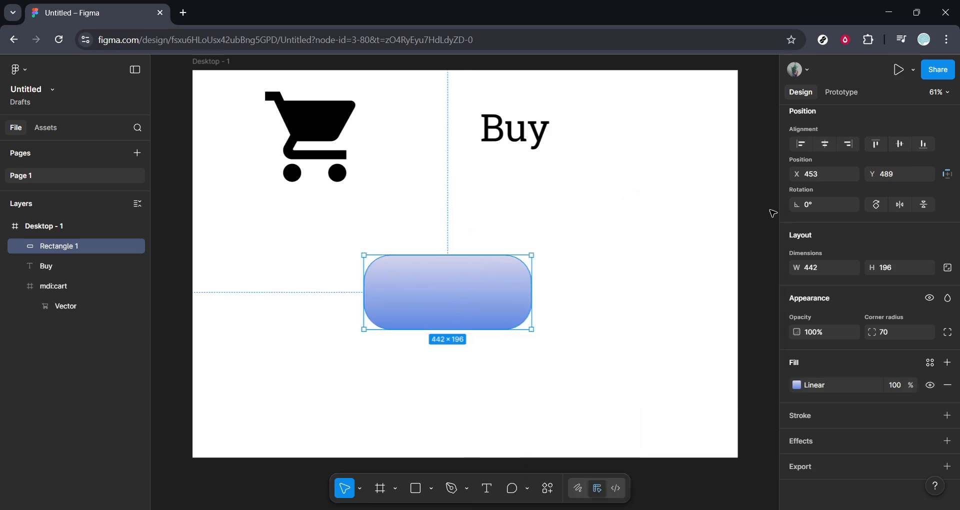
# Step: Add a drop shadow to the rectangle and set its Y offset to 20
pyautogui.click(809, 442)
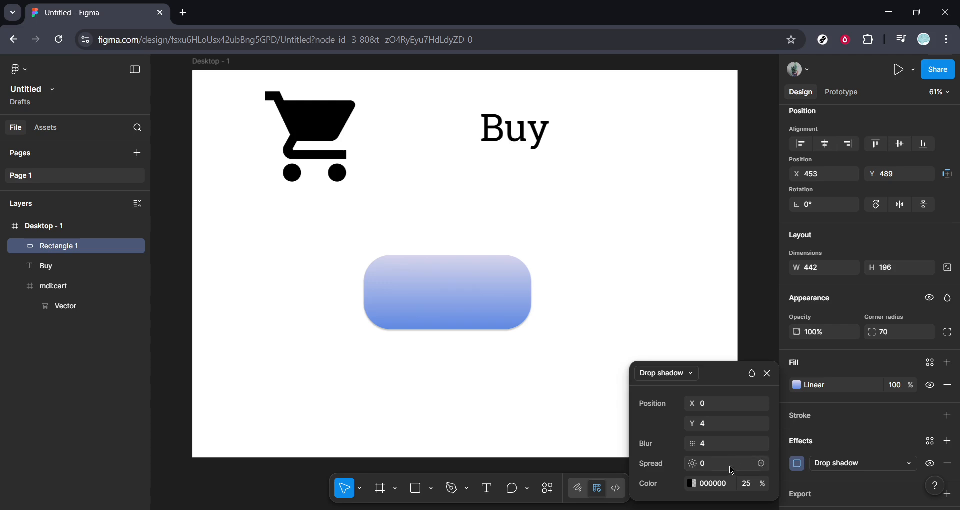
pyautogui.click(722, 409)
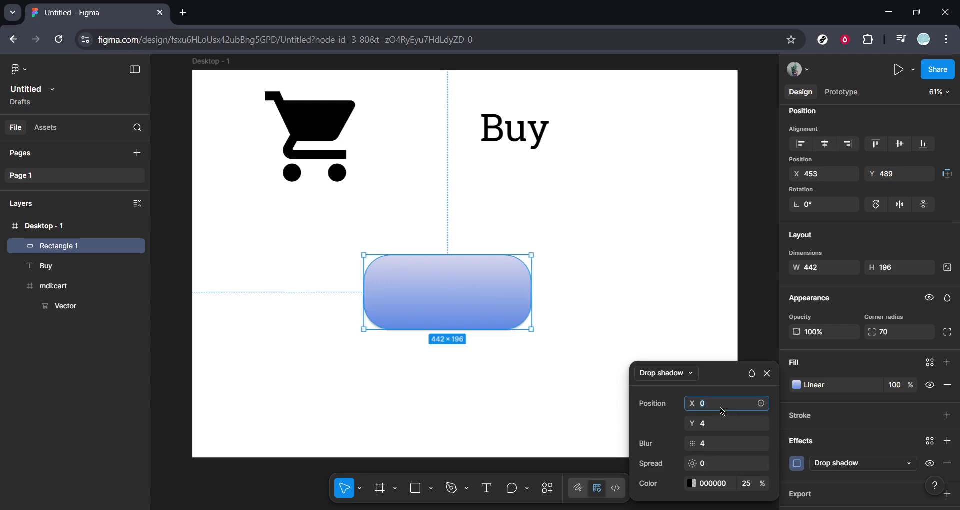
pyautogui.click(725, 429)
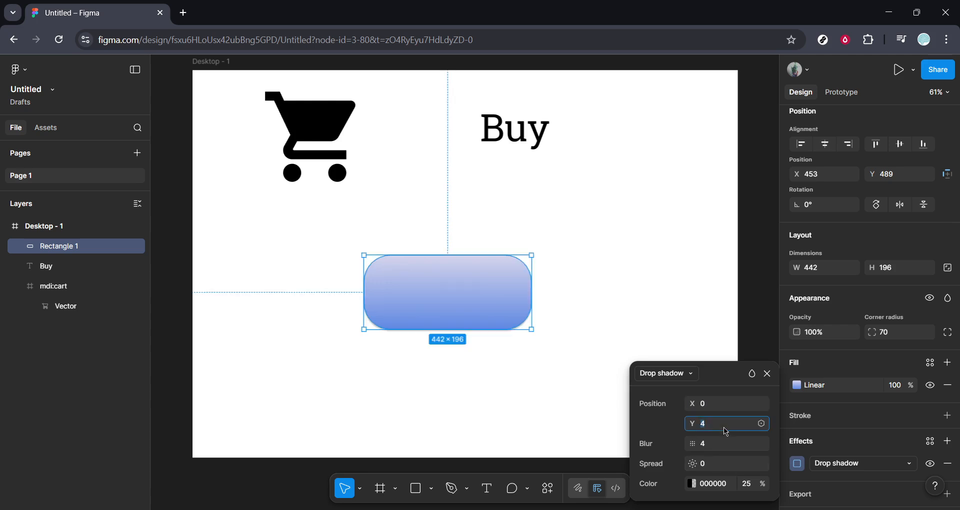
pyautogui.write('20')
pyautogui.press('Return')
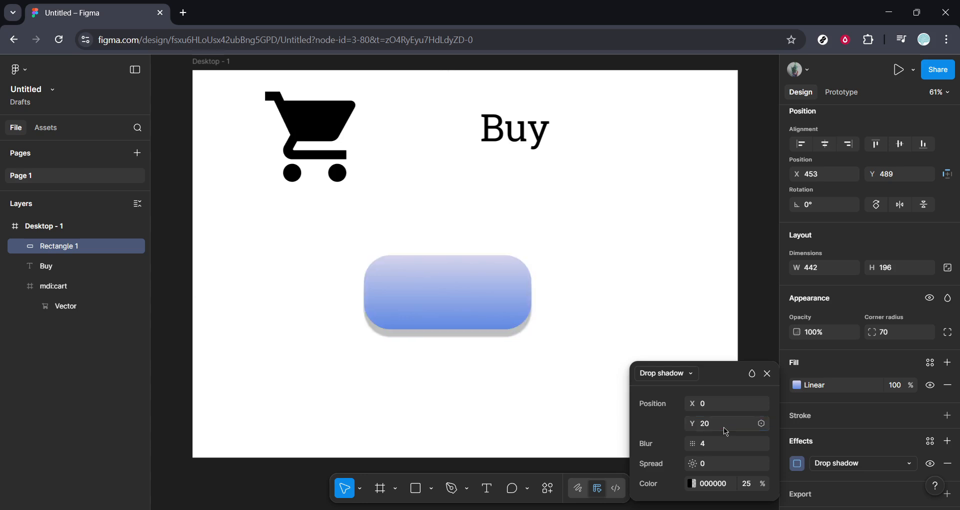
# Step: Increase the drop shadow's blur to 10, to 15 and finally to 20
pyautogui.click(726, 444)
pyautogui.write('10')
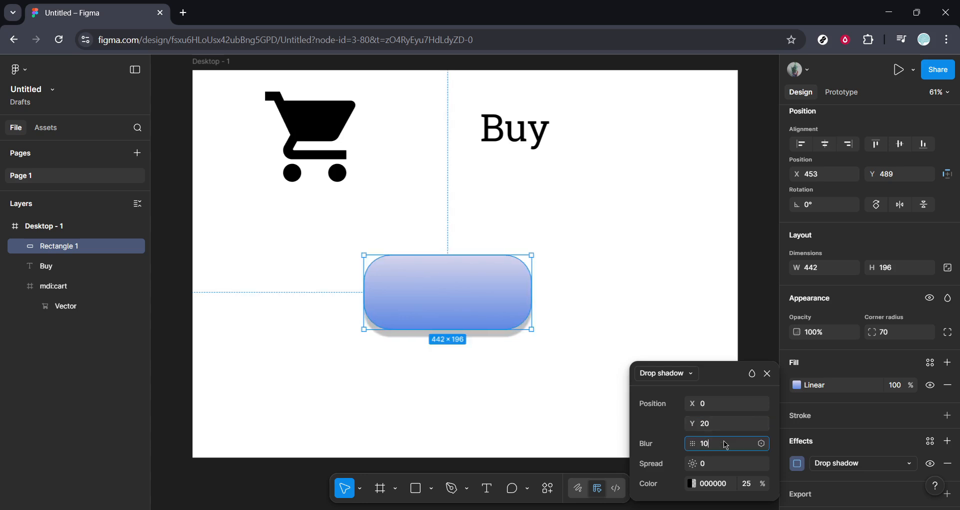
pyautogui.press('Return')
pyautogui.click(726, 444)
pyautogui.write('15')
pyautogui.press('Return')
pyautogui.click(726, 444)
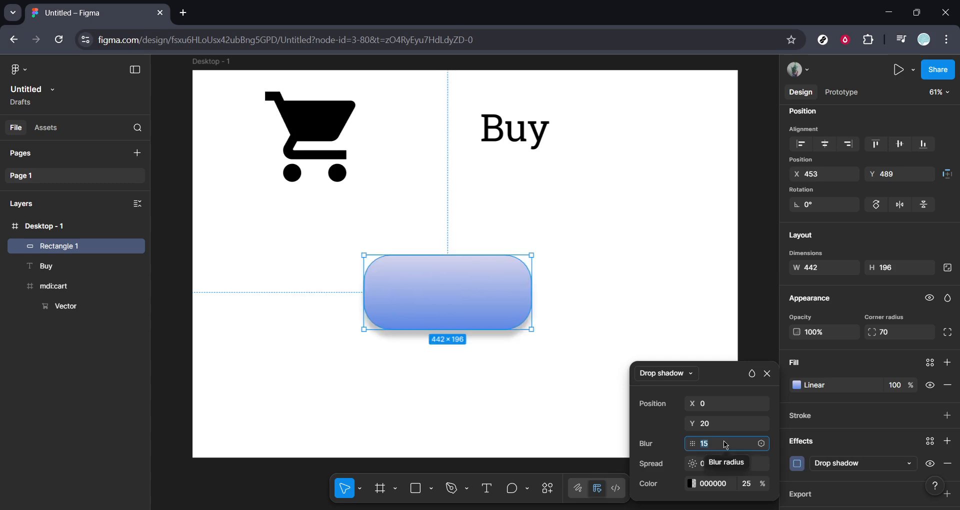
pyautogui.write('20')
pyautogui.press('Return')
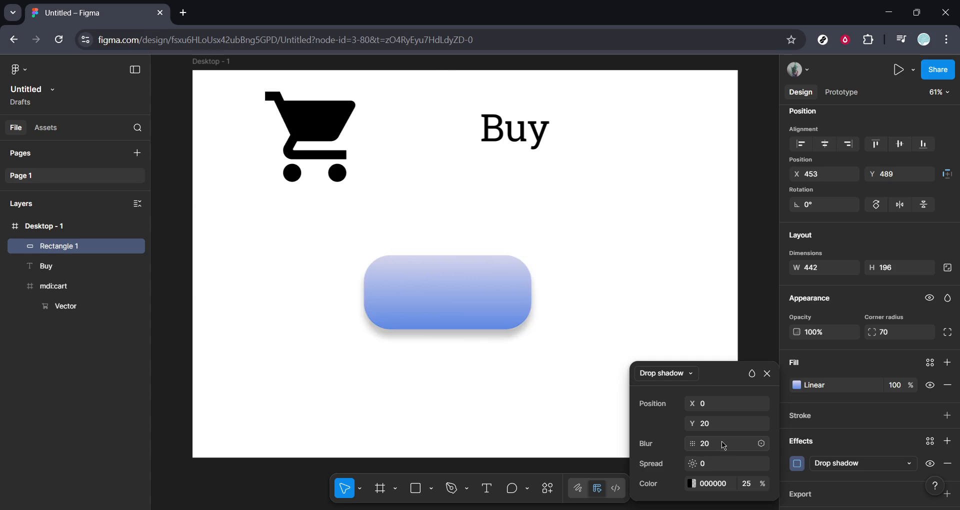
# Step: Place the cart icon in front of the rectangle's left part, scaled down to about 123 × 123 at X 500, Y 525
pyautogui.click(303, 137)
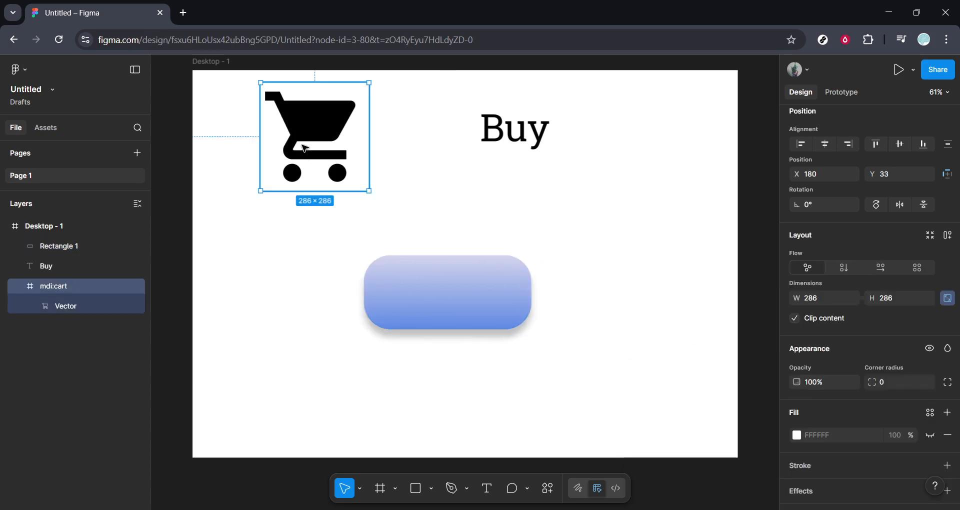
pyautogui.moveTo(327, 161); pyautogui.dragTo(390, 269)
pyautogui.rightClick(401, 275)
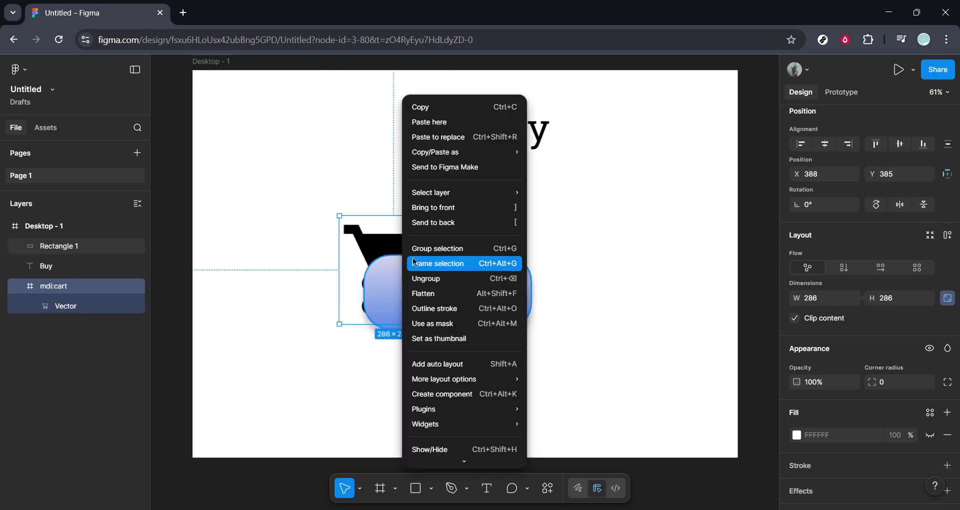
pyautogui.click(449, 208)
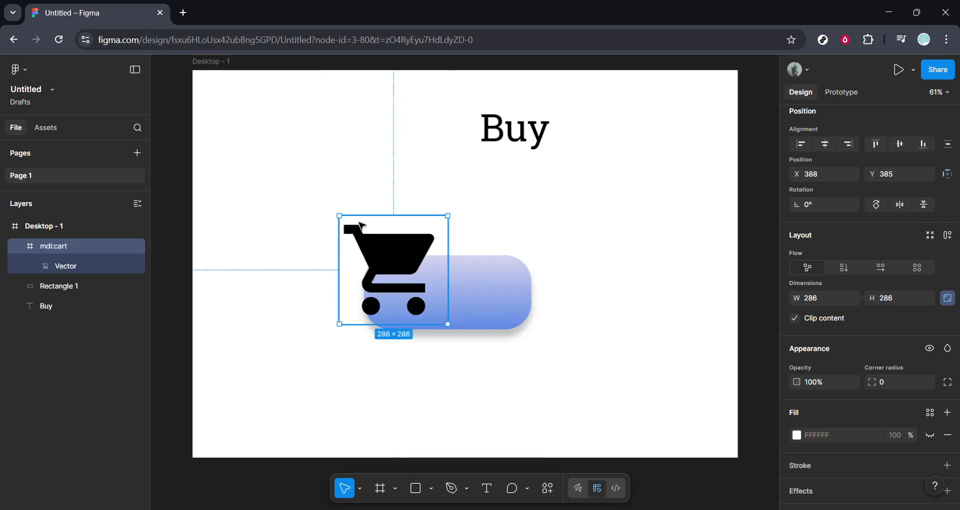
pyautogui.moveTo(340, 216); pyautogui.dragTo(412, 286)
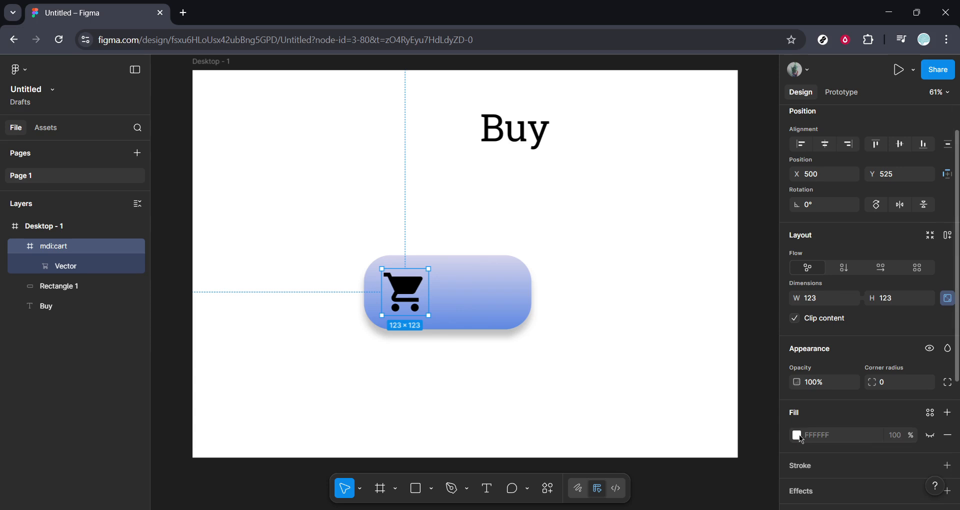
# Step: Recolor the cart icon from its selection colors to light grey, ECECEC
pyautogui.scroll(-4, 798, 435)
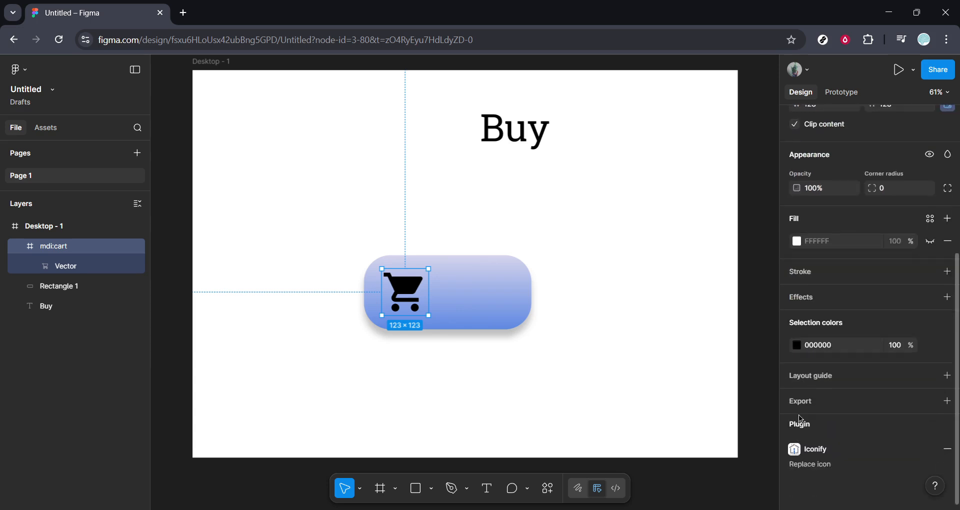
pyautogui.click(797, 346)
pyautogui.click(643, 260)
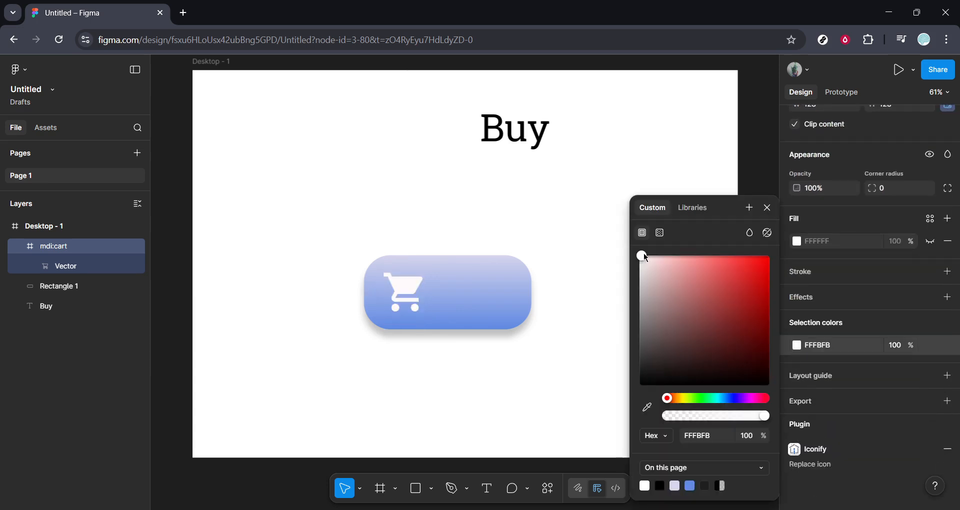
pyautogui.moveTo(645, 257)
pyautogui.mouseDown()
pyautogui.moveTo(641, 280)
pyautogui.moveTo(639, 263)
pyautogui.mouseUp()
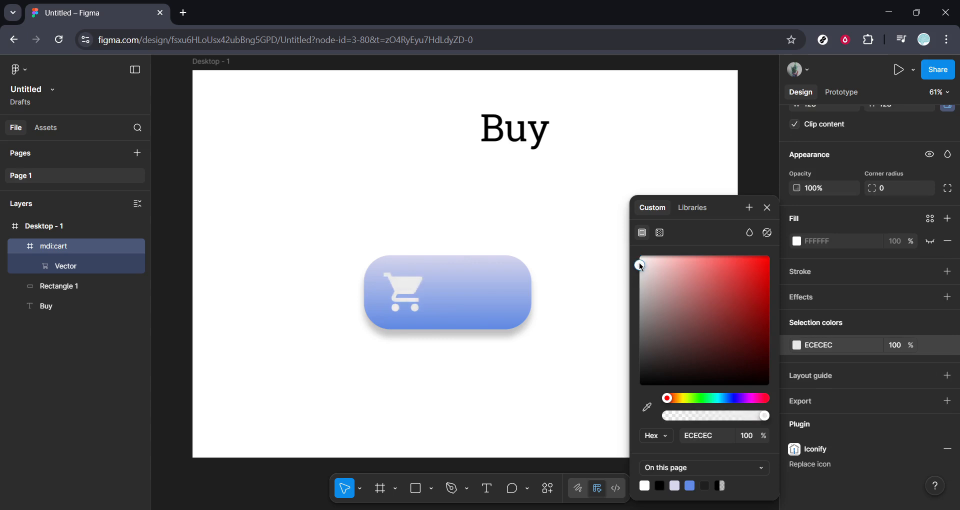
# Step: Move the "Buy" text onto the rectangle beside the cart icon and bring it to the front
pyautogui.click(540, 141)
pyautogui.moveTo(541, 142); pyautogui.dragTo(474, 289)
pyautogui.rightClick(482, 295)
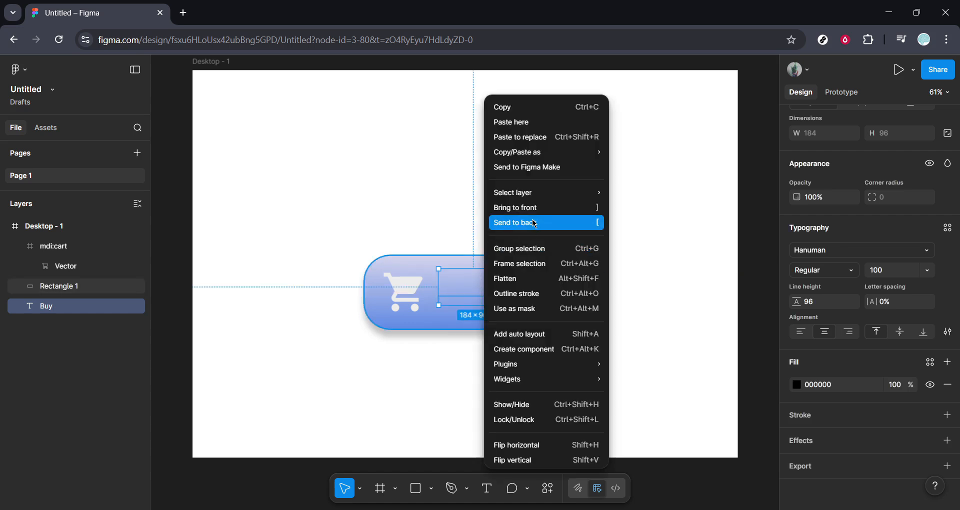
pyautogui.click(534, 208)
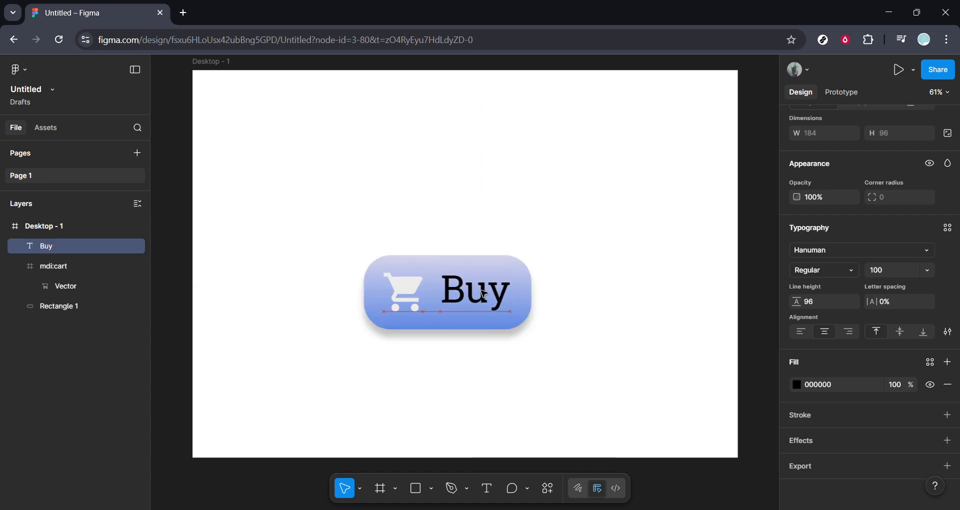
pyautogui.moveTo(481, 290); pyautogui.dragTo(482, 290)
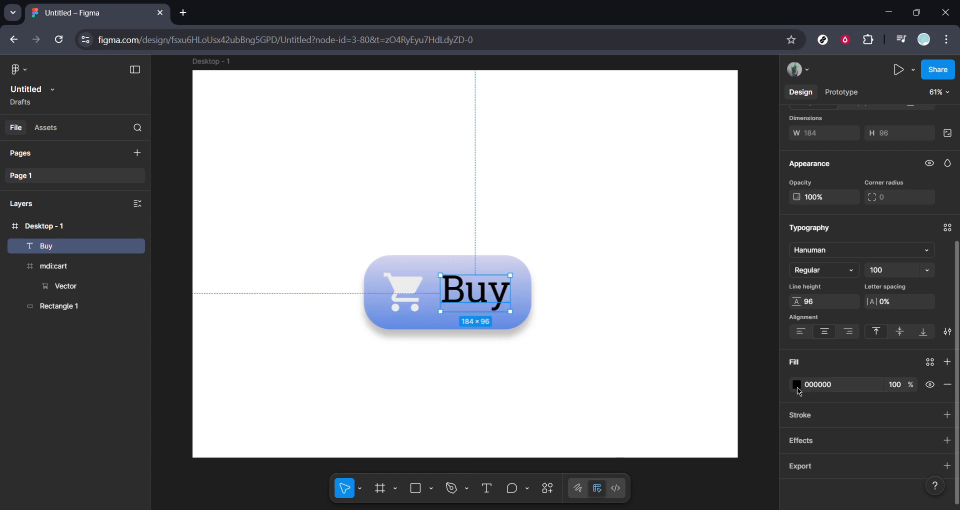
# Step: Set the "Buy" text's fill to near-white, FBFBFB, and deselect the text
pyautogui.click(798, 384)
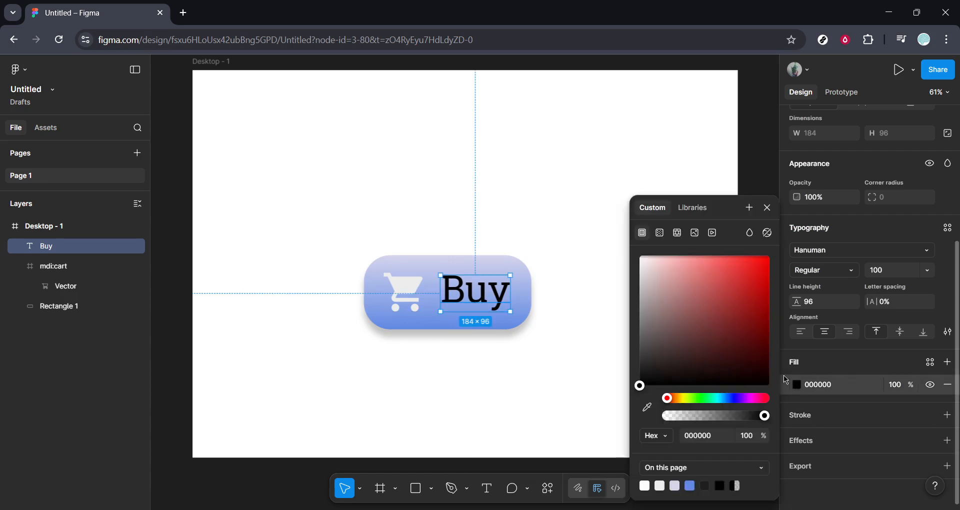
pyautogui.click(750, 335)
pyautogui.moveTo(751, 338); pyautogui.dragTo(693, 291)
pyautogui.moveTo(693, 289); pyautogui.dragTo(634, 263)
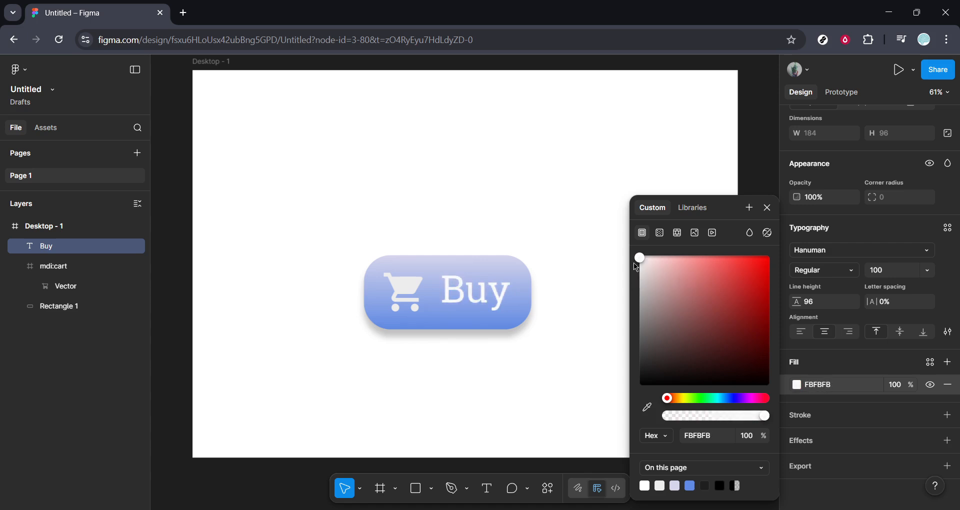
pyautogui.click(767, 208)
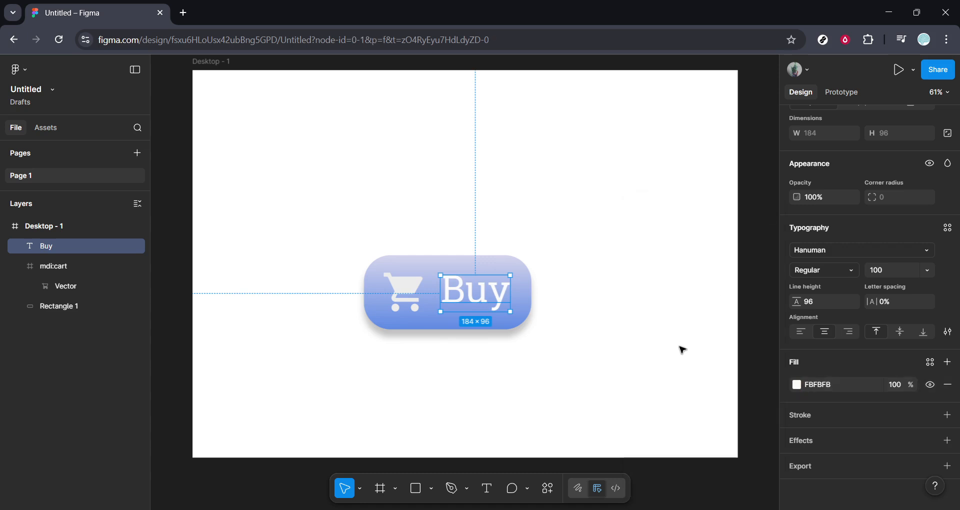
pyautogui.click(680, 347)
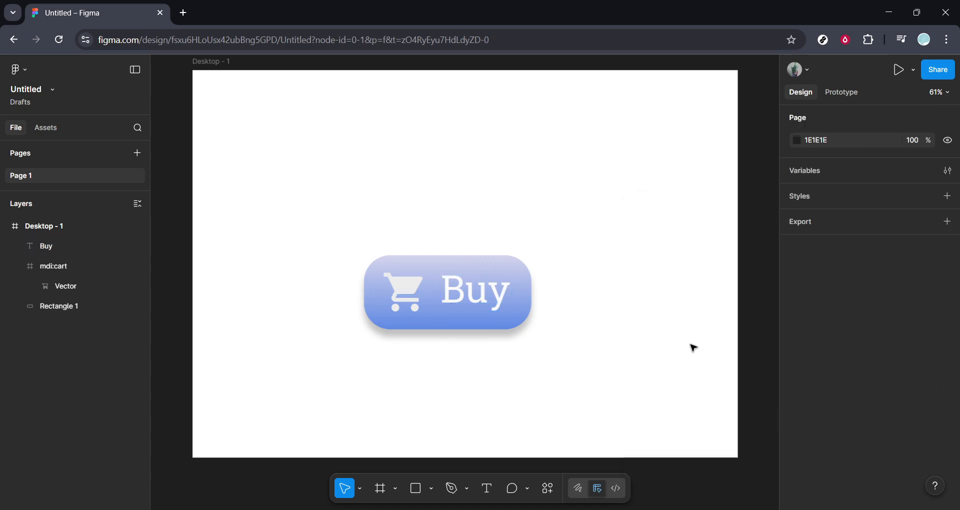